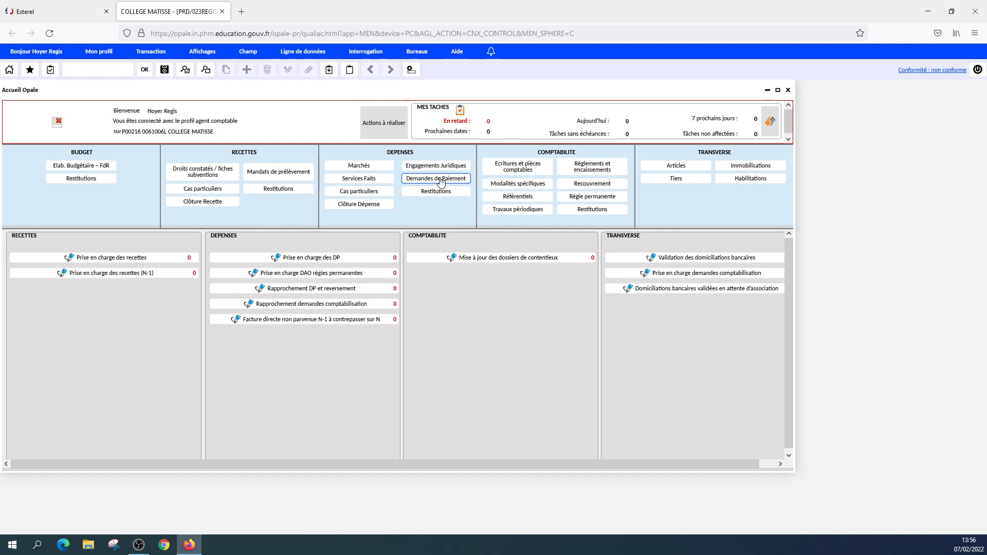
In Demandes de Paiement, open Liquidation des dépenses et reversements and search for records at stages 890 to 890.
left_click(441, 178)
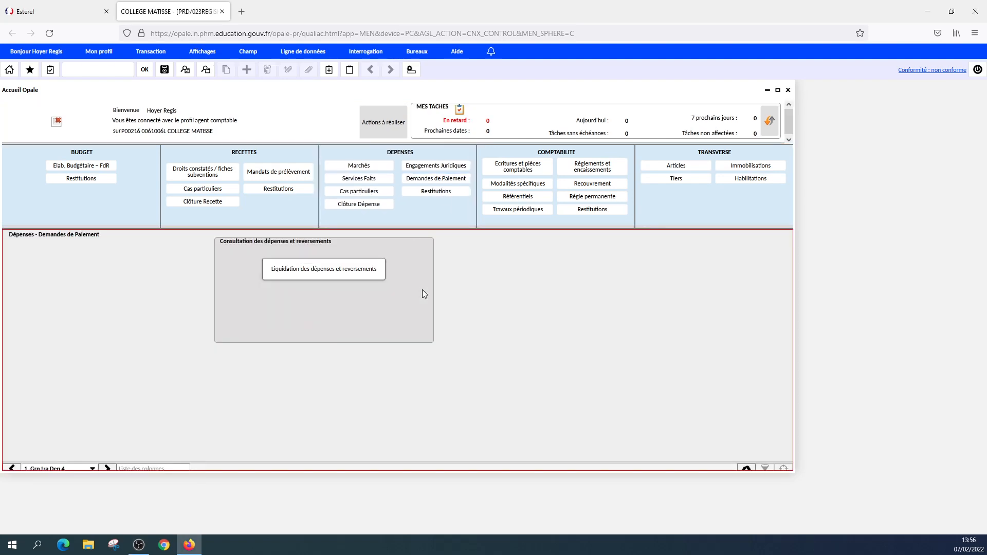
left_click(367, 275)
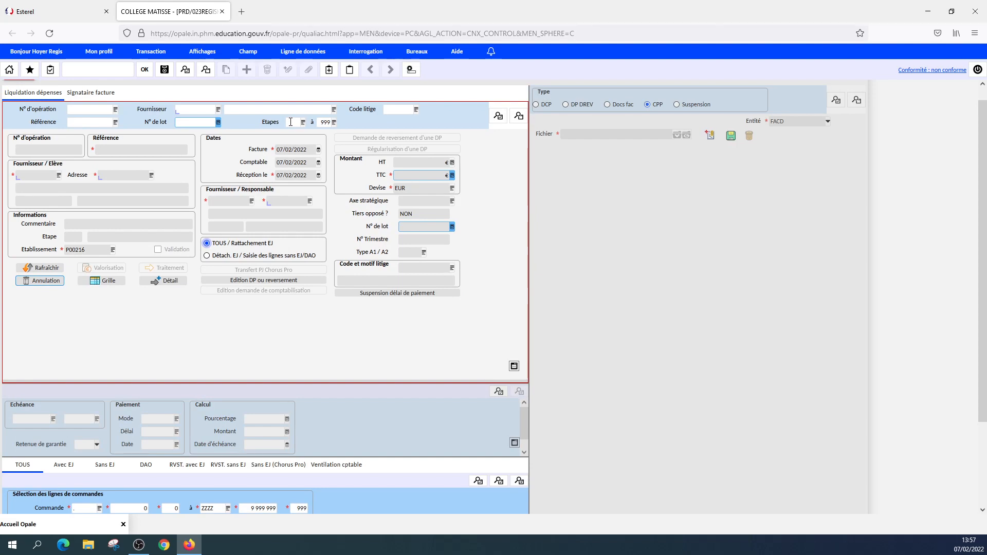
left_click(291, 122)
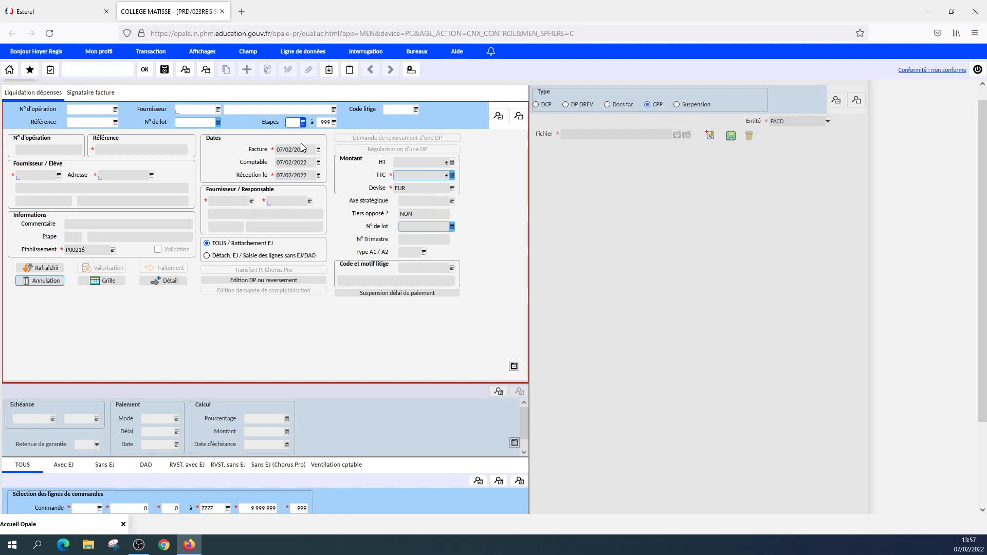
type("890")
left_click(325, 123)
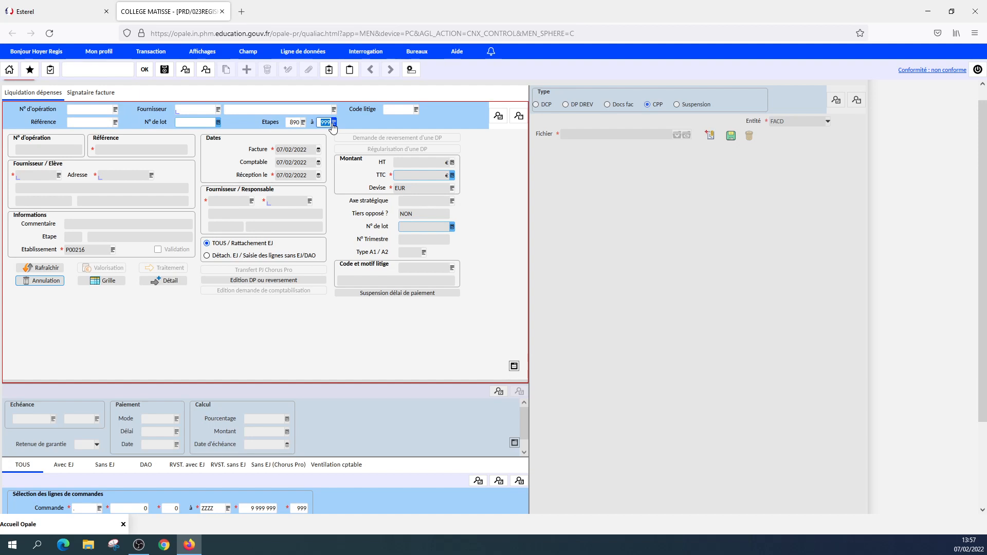
type("890")
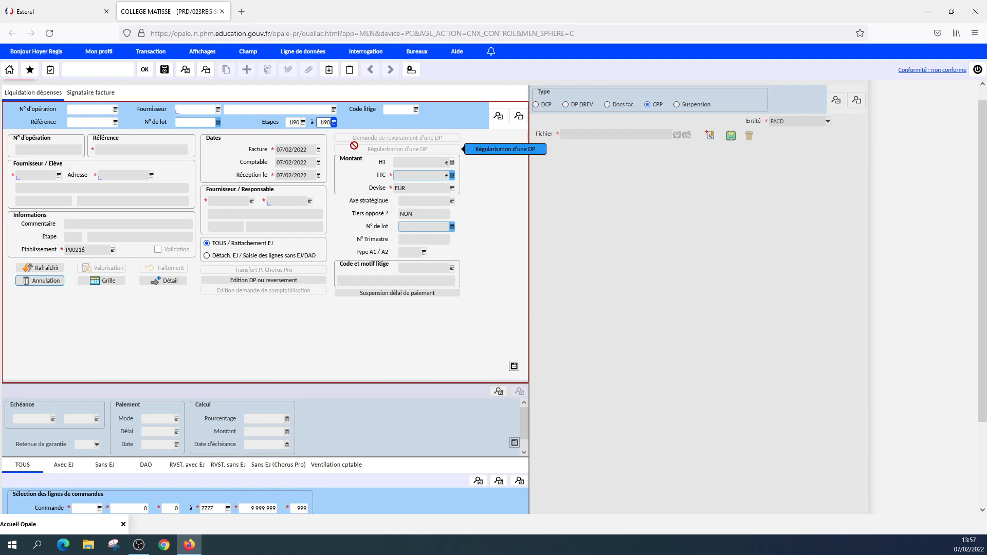
left_click(499, 117)
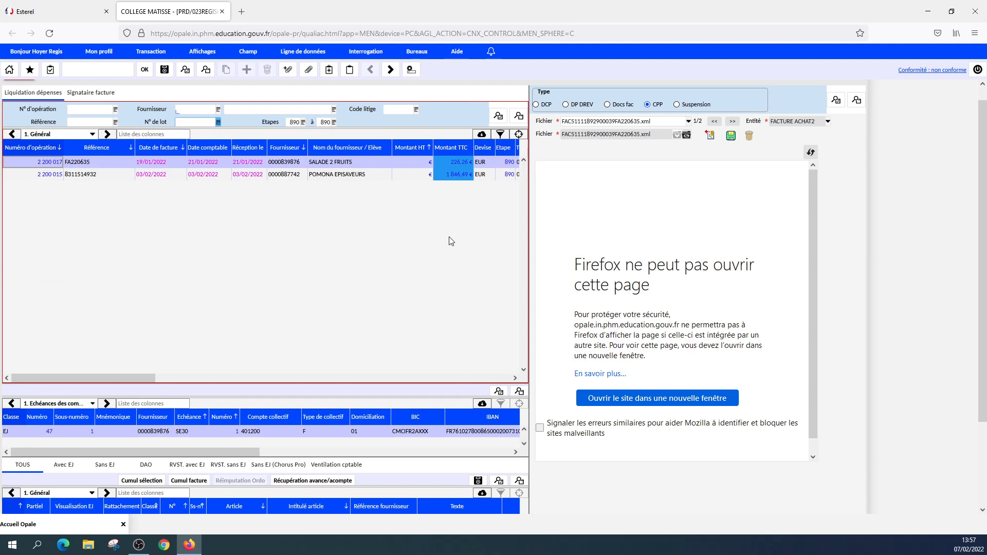
Export the liquidation lines to Excel and check the Montant TTC sum in cell H5.
left_click(482, 137)
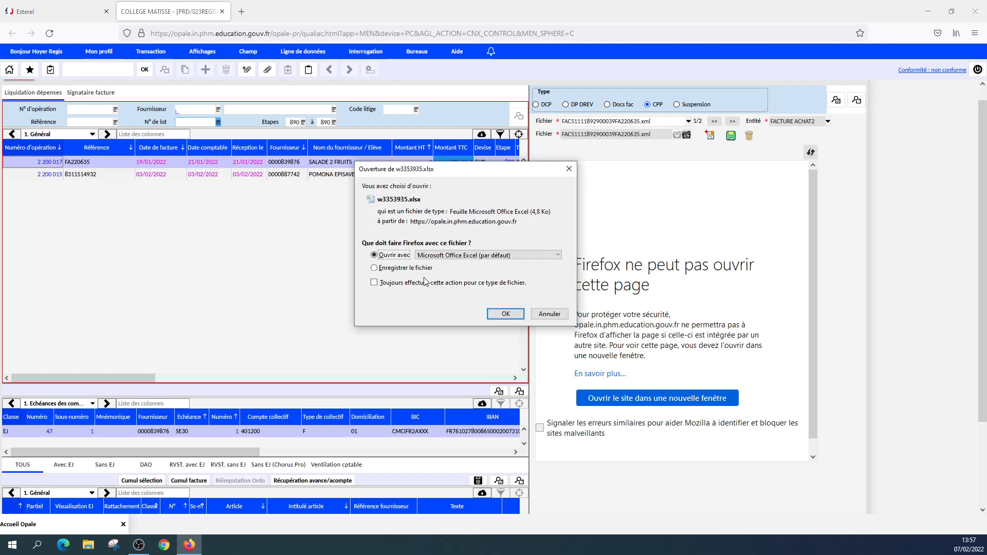
left_click(506, 314)
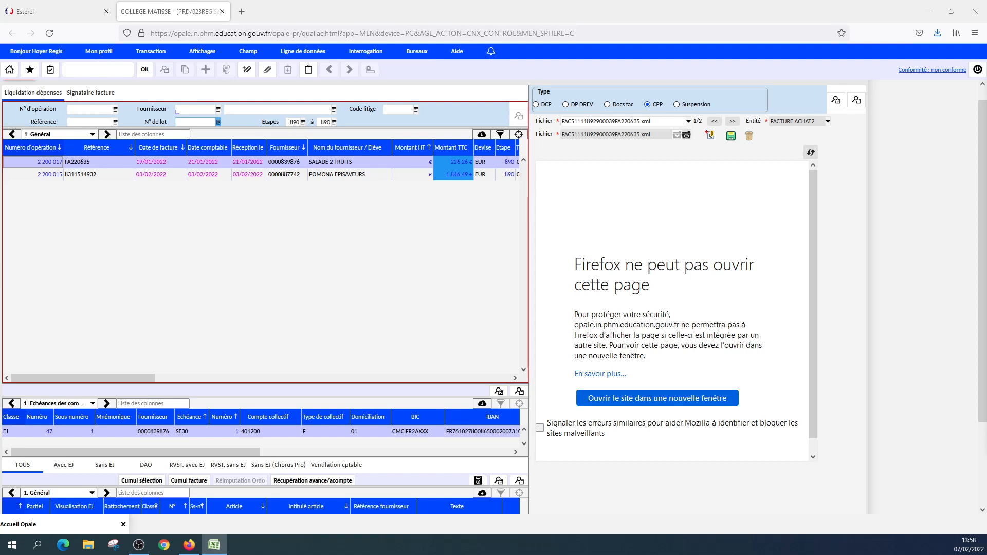
key("alt+Tab")
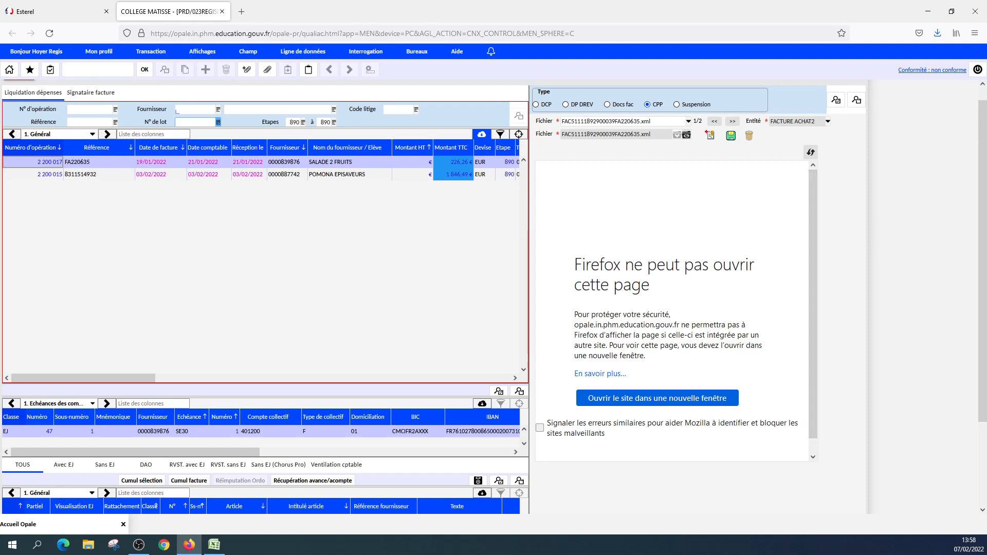
key("alt+Tab")
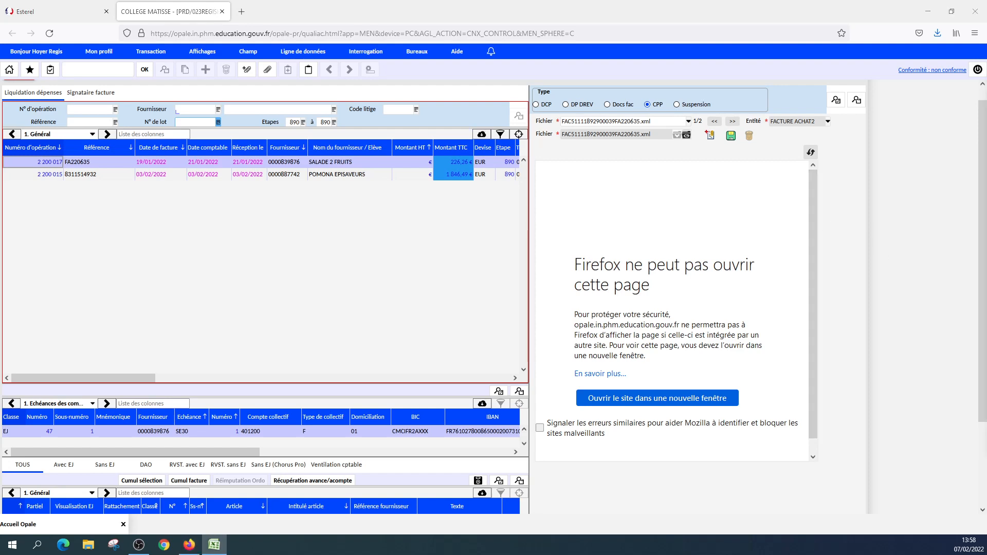
left_click_drag(986, 67, 578, 143)
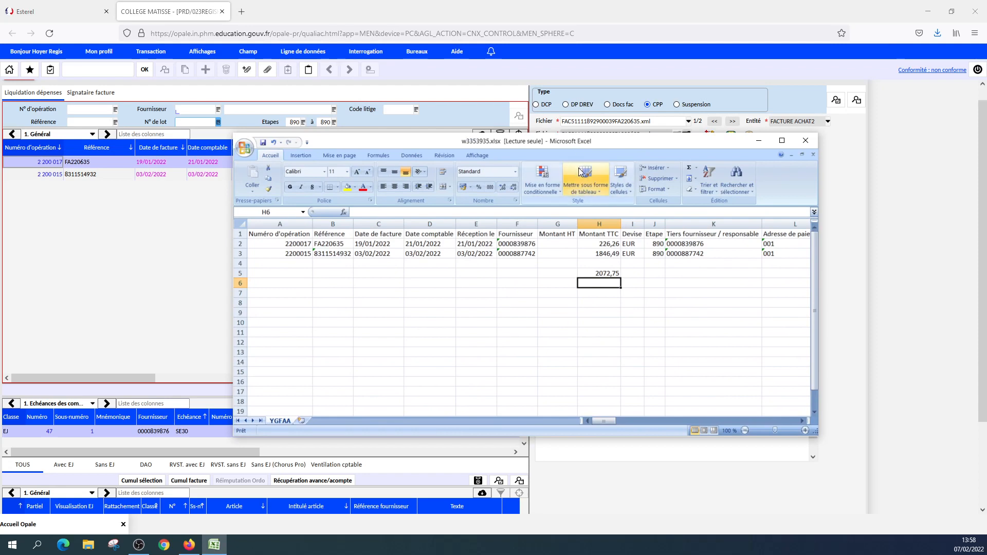
left_click(604, 274)
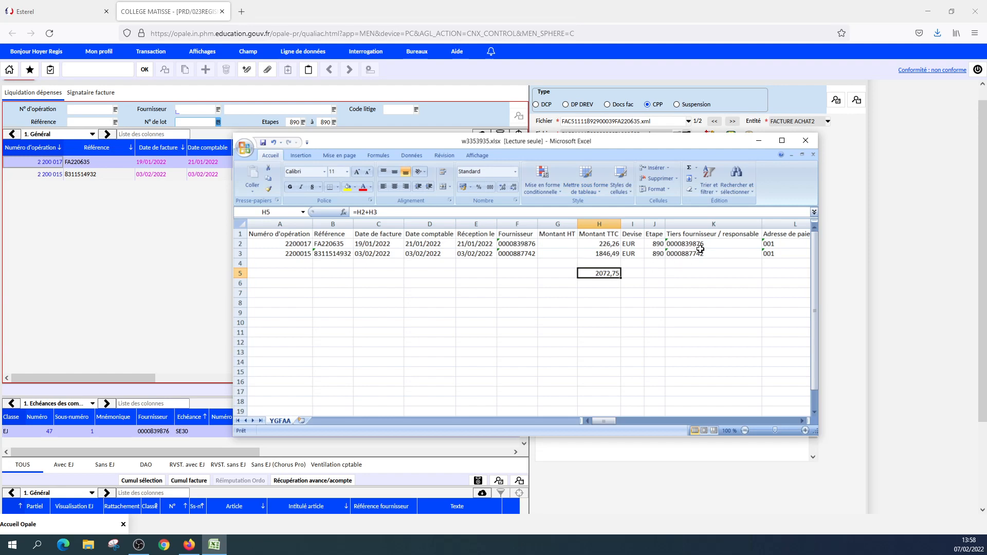
left_click(761, 140)
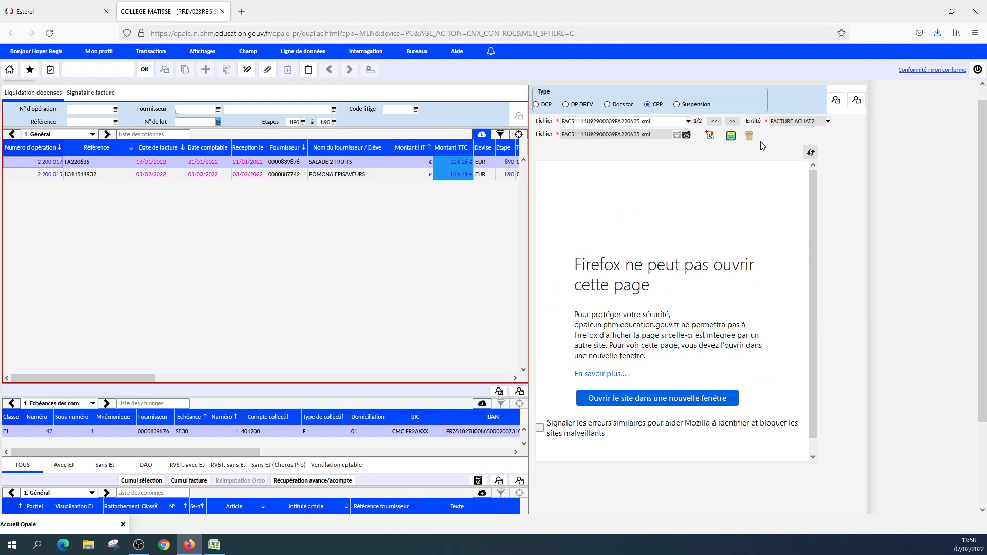
From the home page's Règlements BP dashboard, run the SEPA transfer selection of due items for other third parties.
scroll(674, 159, "up", 1)
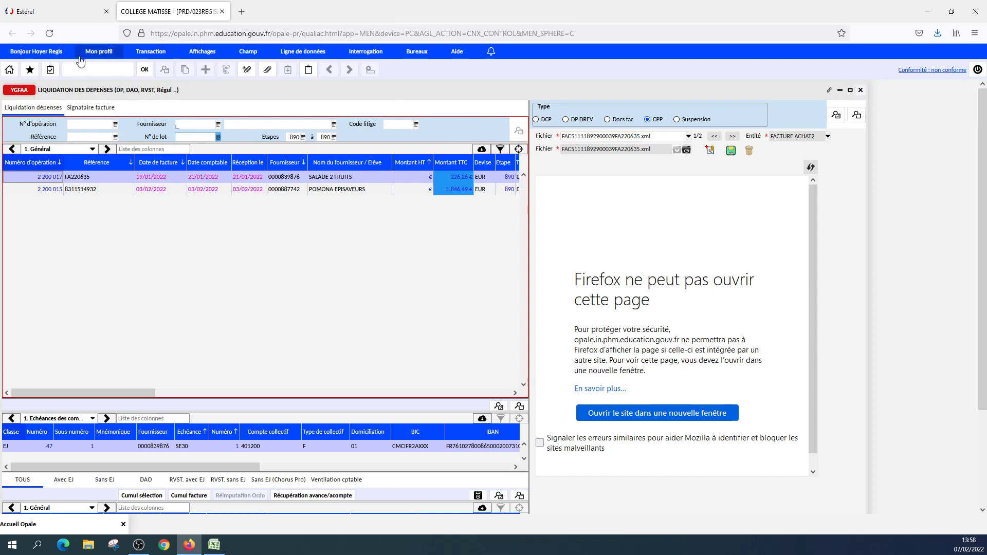
left_click(5, 76)
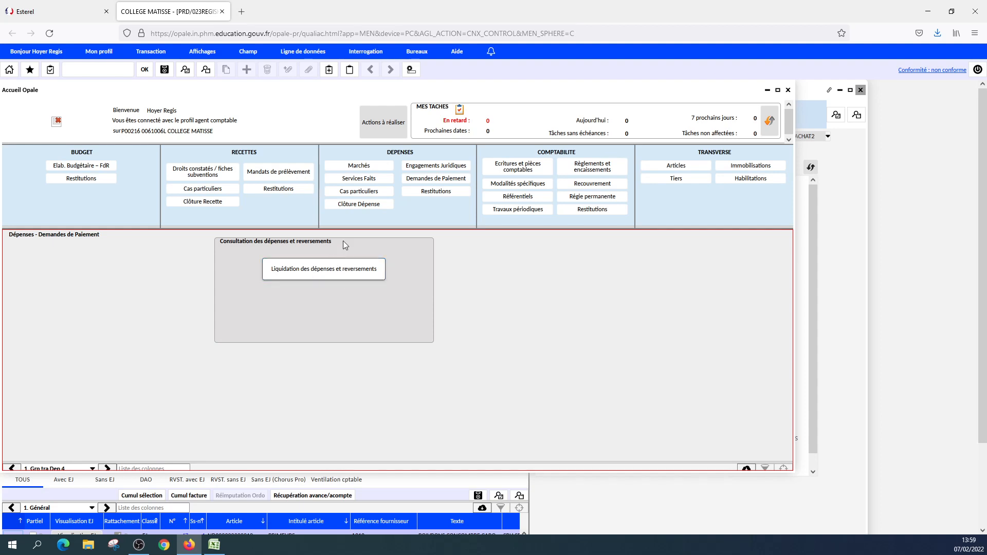
left_click(575, 169)
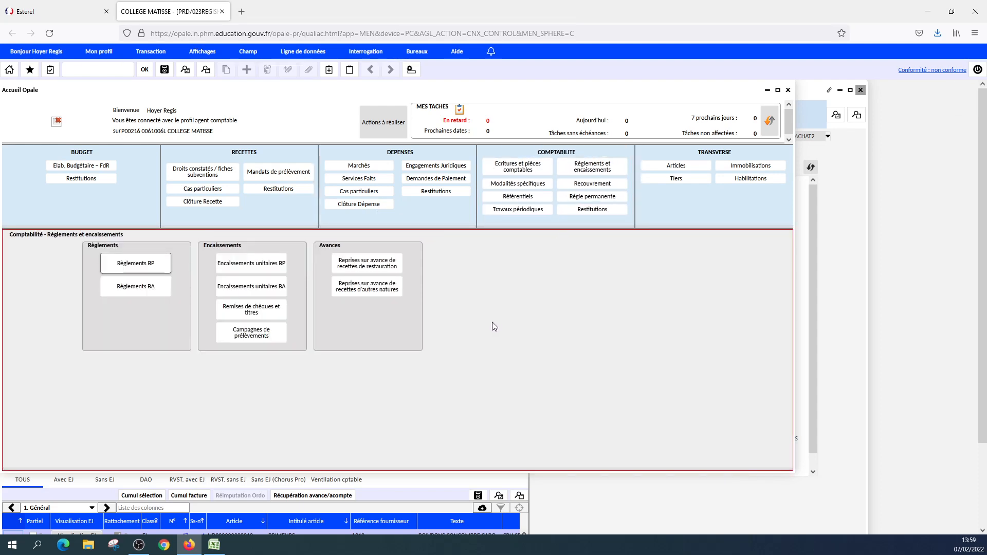
left_click(120, 265)
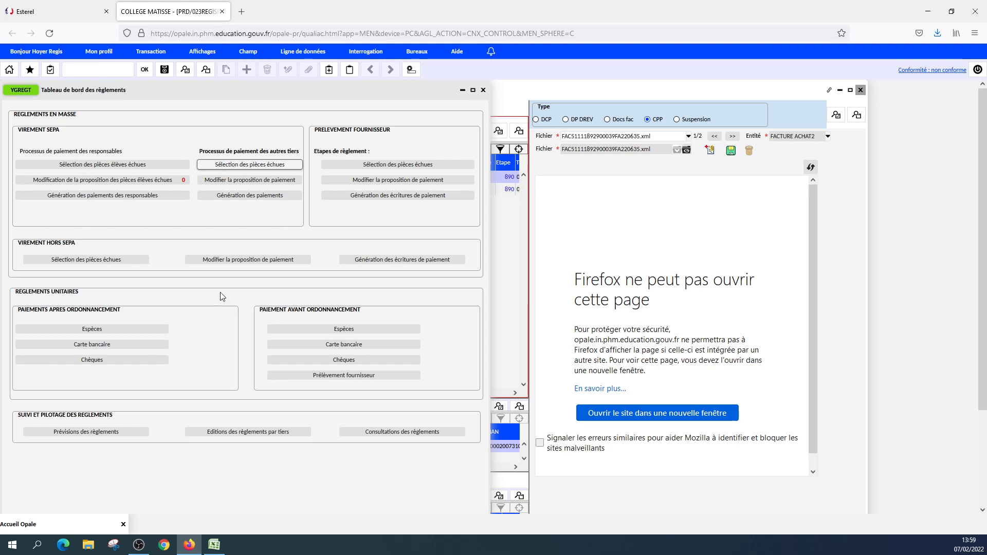
left_click(224, 165)
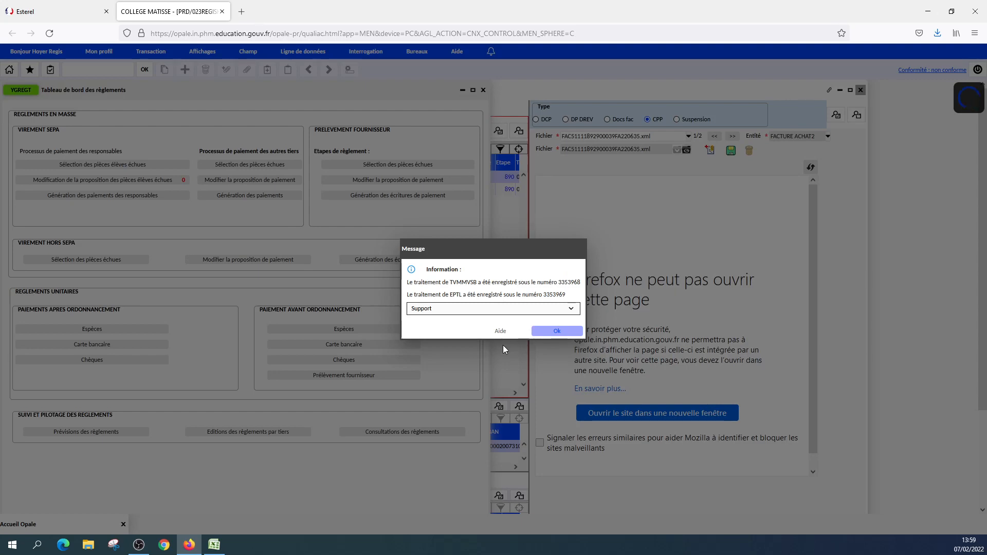
left_click(542, 334)
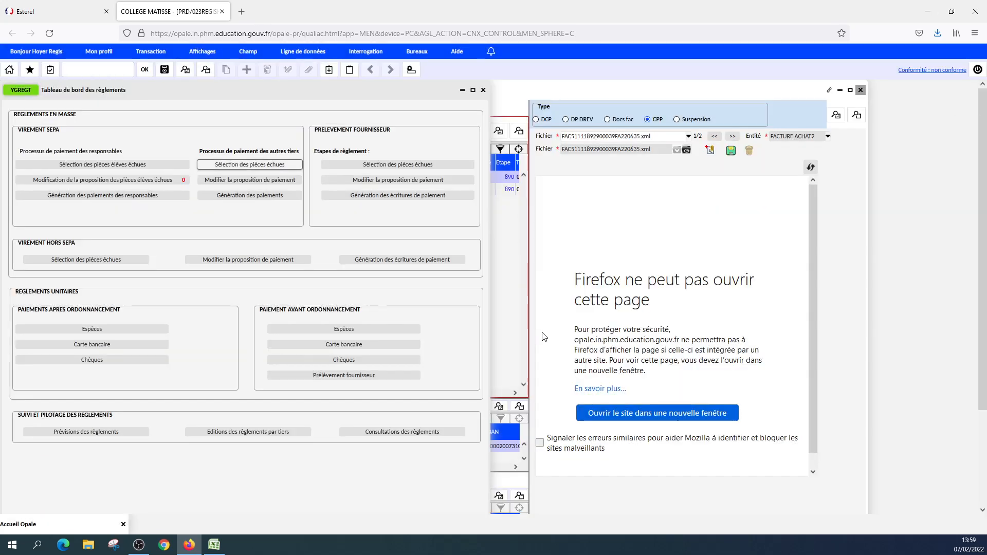
Open the result PDF of the Edition des pièces par liste job and examine its third page.
left_click(489, 52)
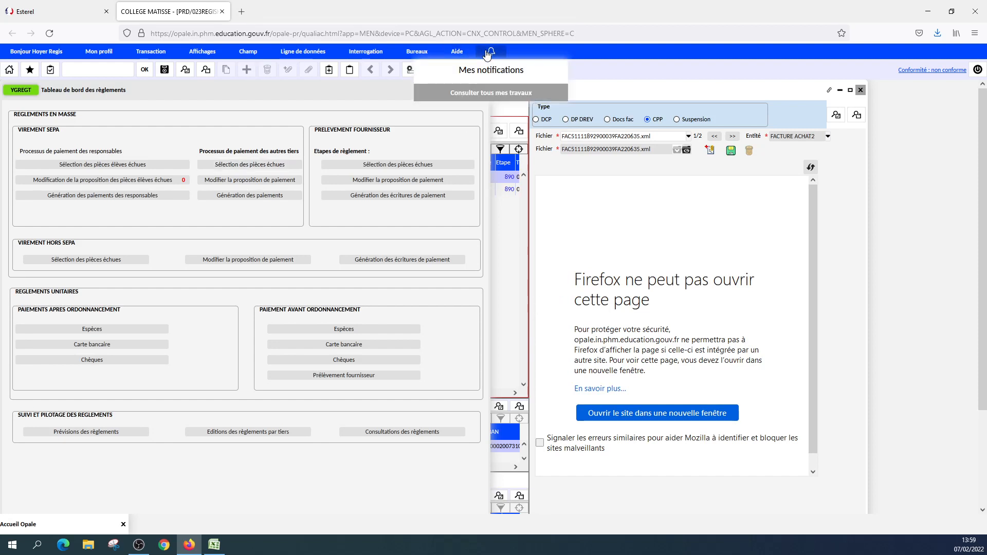
left_click(491, 94)
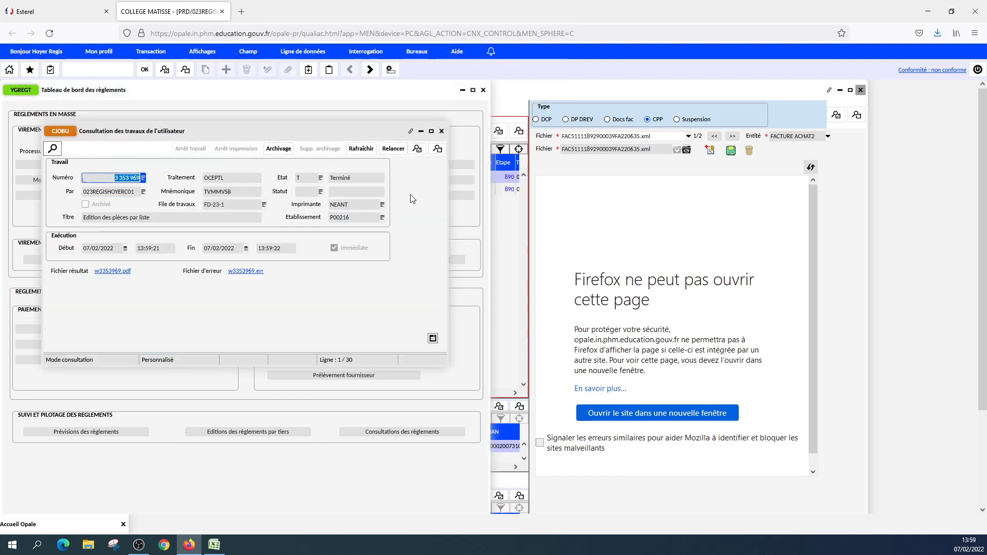
left_click(113, 271)
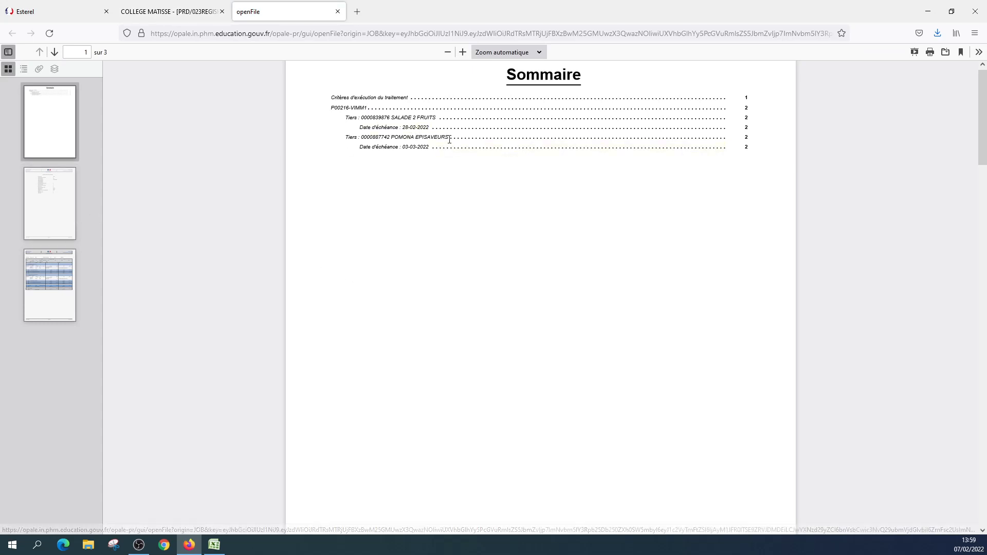
left_click(45, 312)
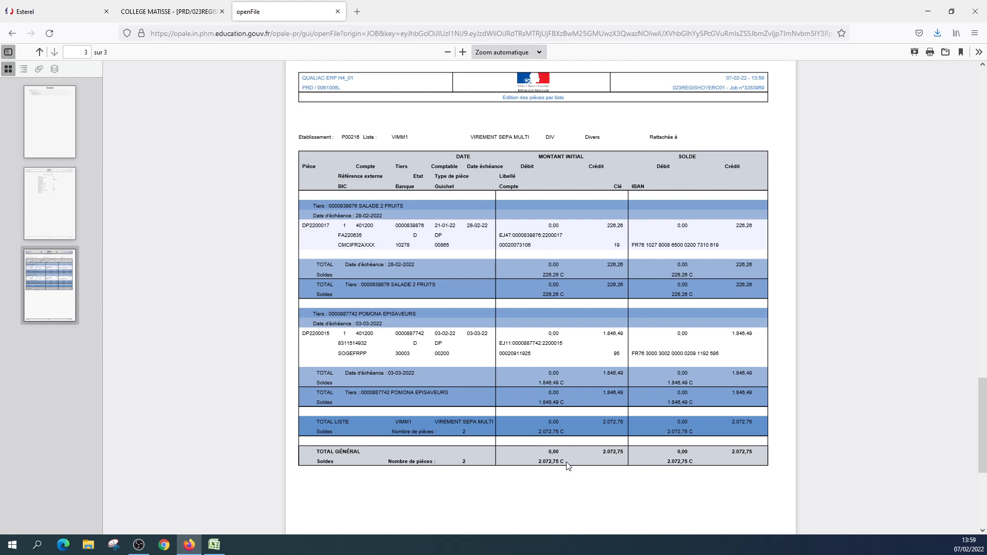
Save the report PDF to disk and close the report, job consultation, payment dashboard and liquidation windows.
left_click(945, 53)
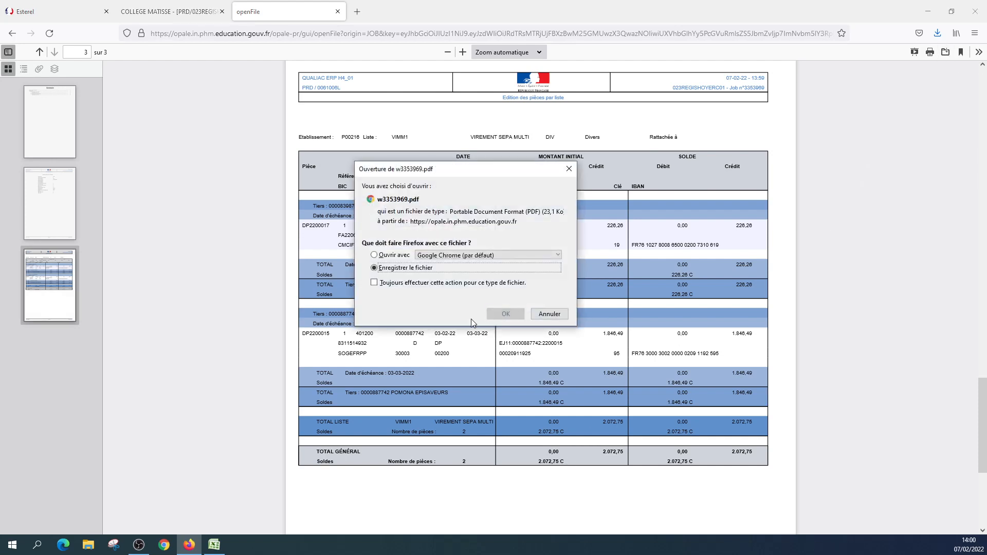
left_click(495, 315)
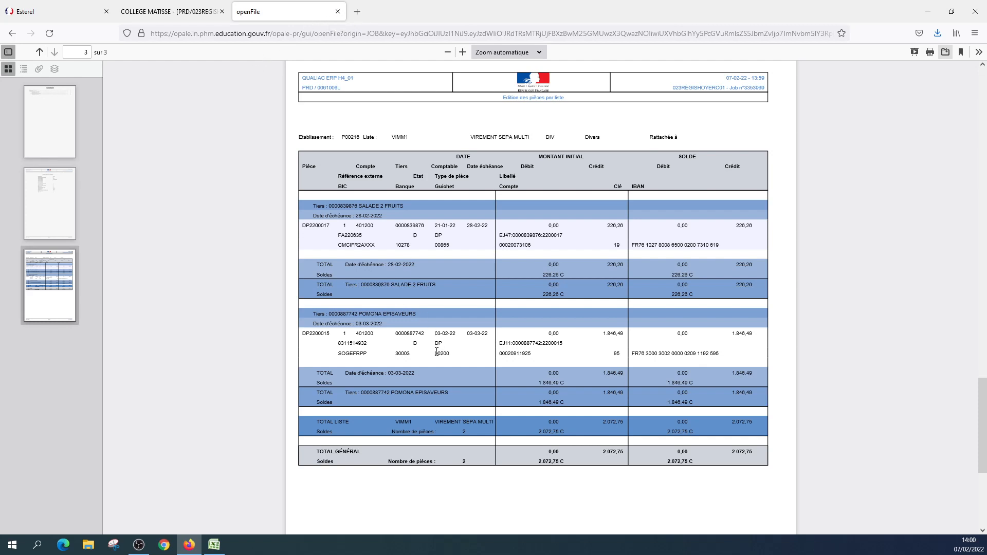
left_click(338, 13)
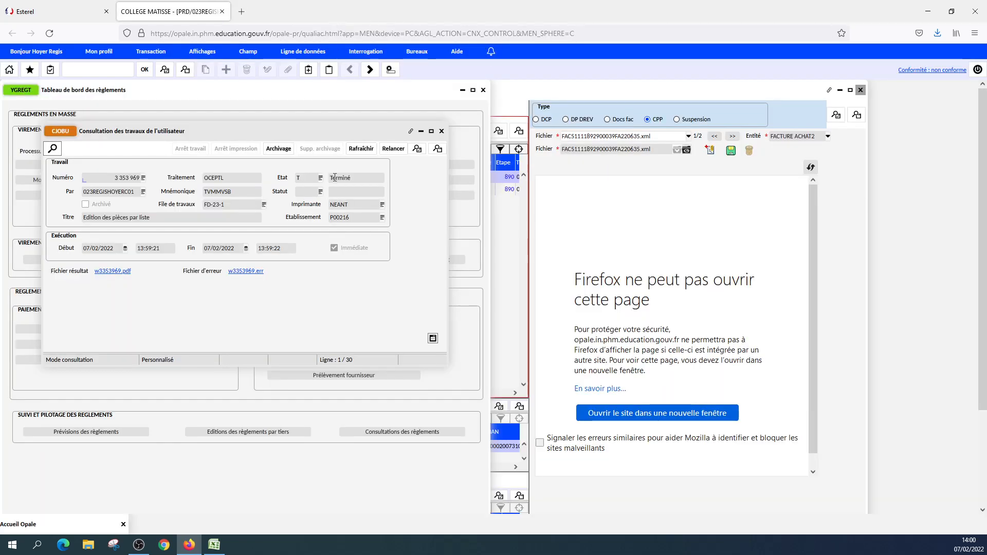
left_click(441, 131)
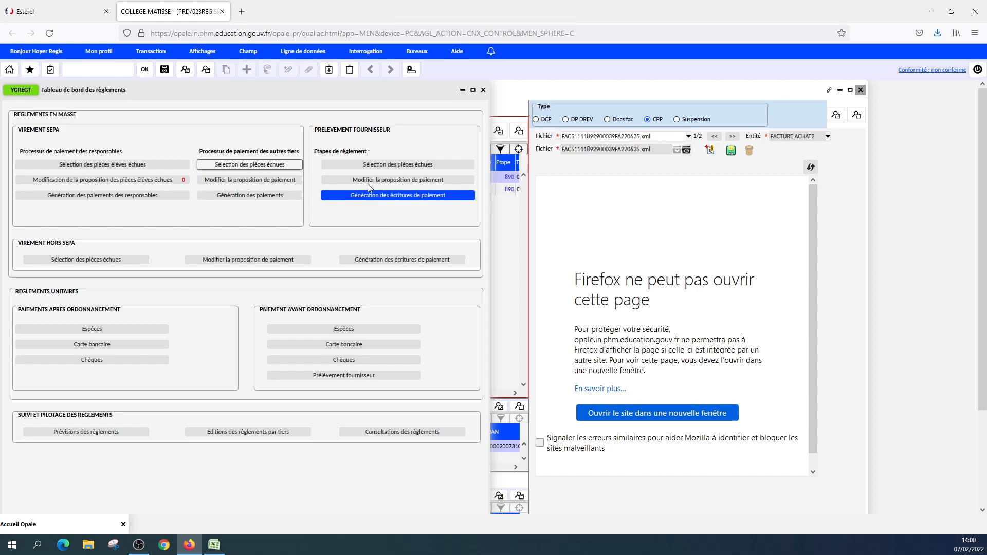
left_click(483, 91)
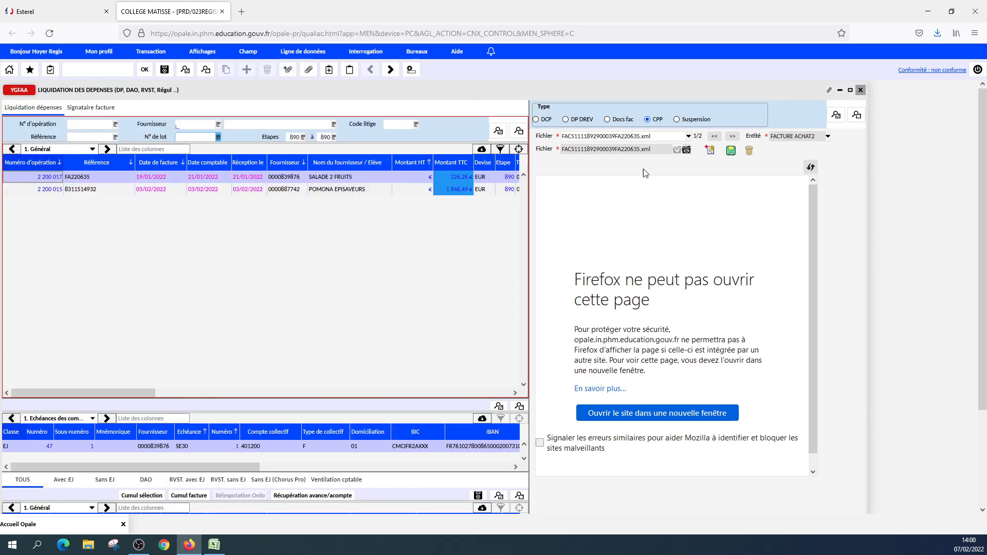
left_click(861, 90)
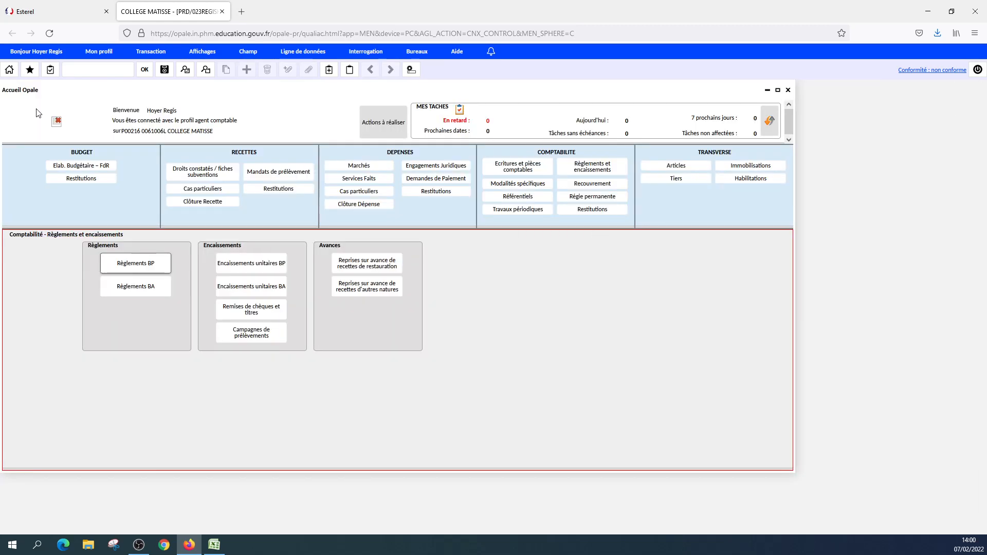
Reopen Règlements BP, display list VIMM1 in the SEPA payment proposal for other third parties, and select the SALADE 2 FRUITS item.
left_click(121, 266)
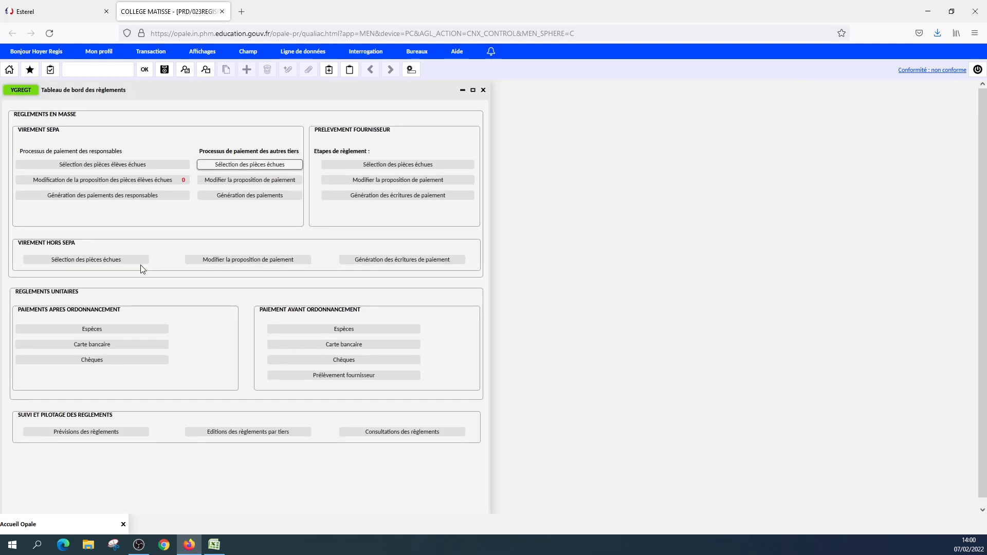
left_click(247, 183)
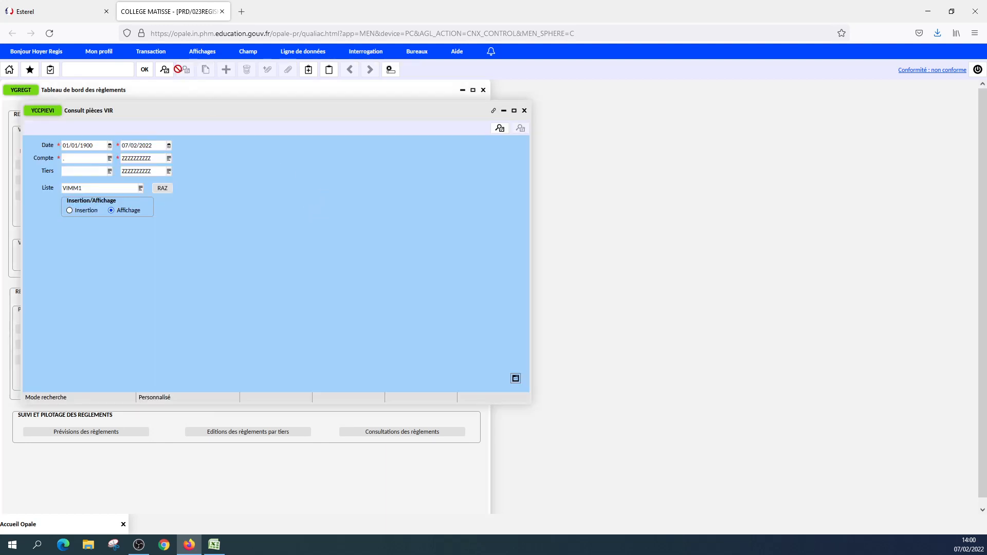
left_click(192, 55)
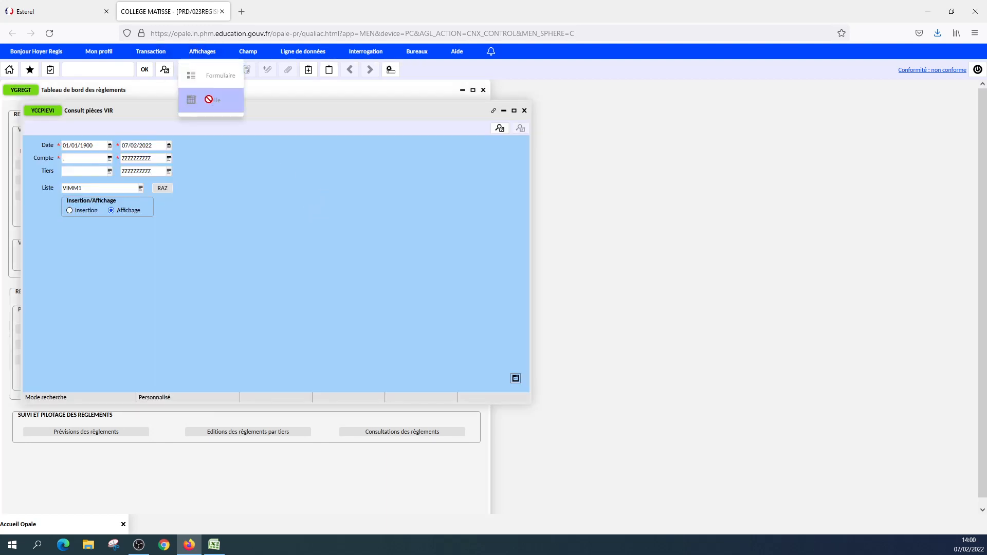
left_click(338, 130)
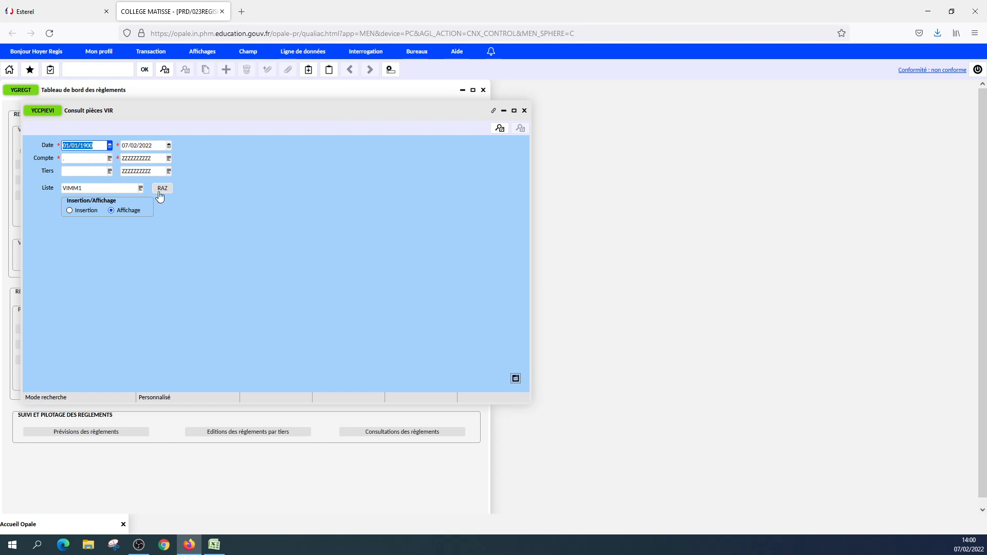
left_click(500, 127)
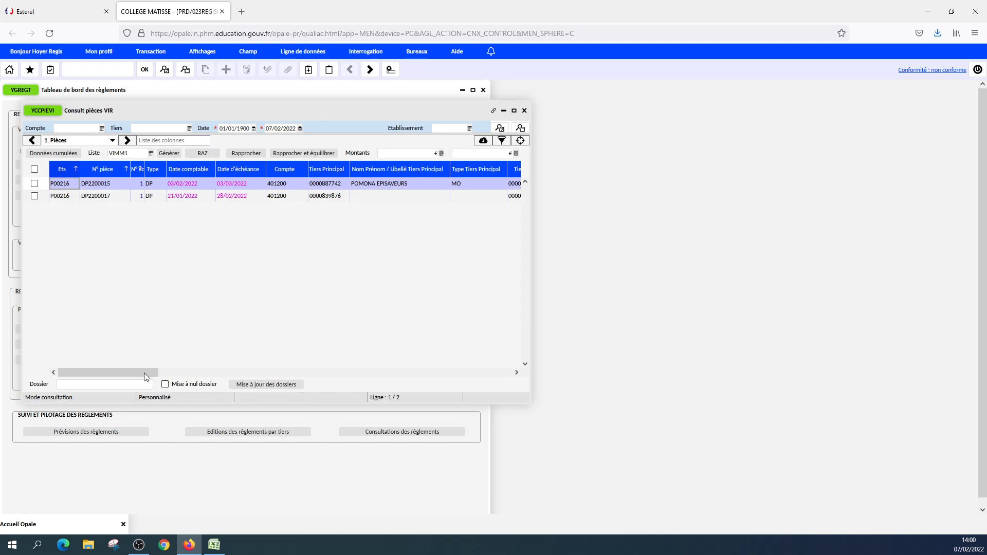
left_click_drag(146, 374, 103, 373)
left_click(211, 197)
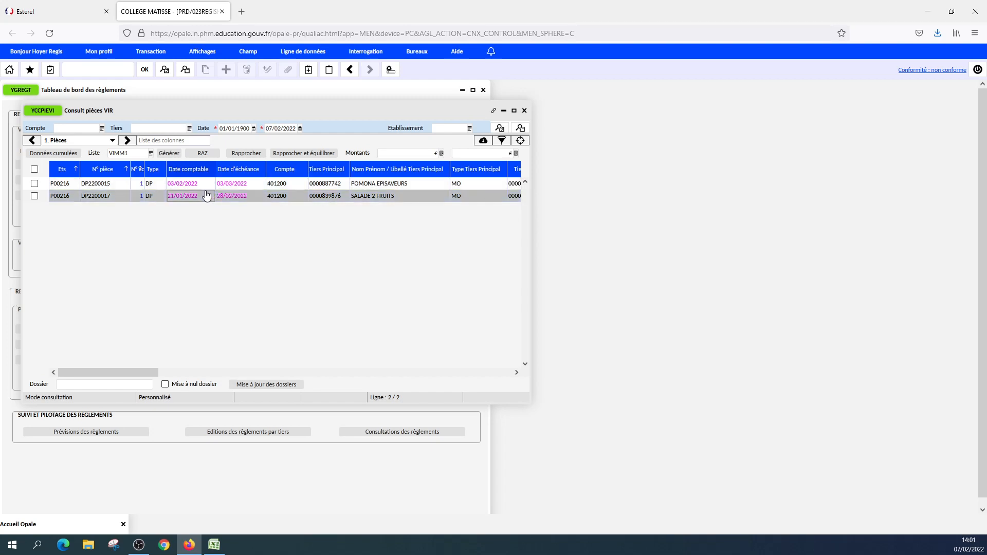
Check and uncheck the SALADE 2 FRUITS item, leaving it in the payment proposal, and close the Consult pièces VIR window.
left_click(35, 197)
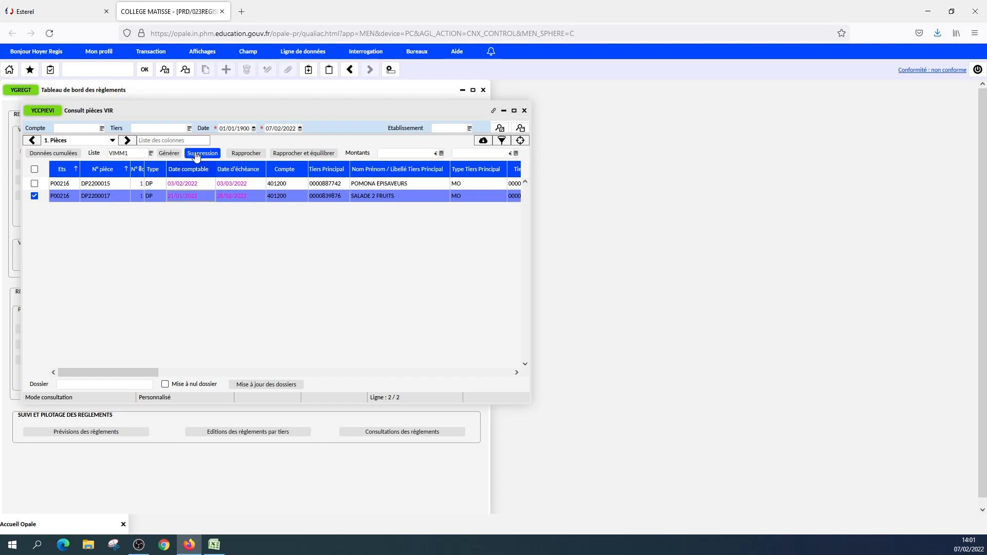
left_click(35, 196)
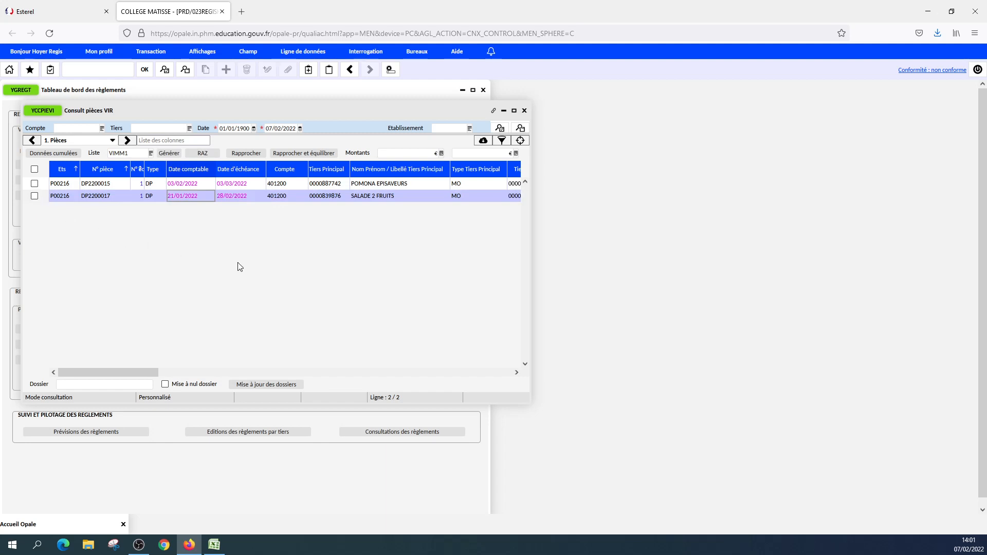
left_click(525, 111)
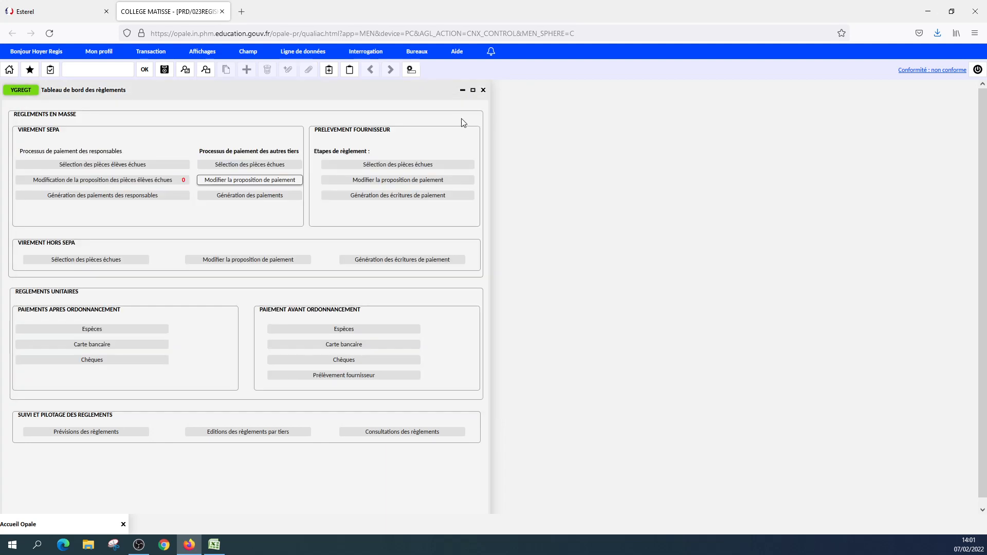
Launch payment generation for SEPA transfers to other third parties, authenticate with the account password, and decline saving the credentials in the browser.
left_click(266, 197)
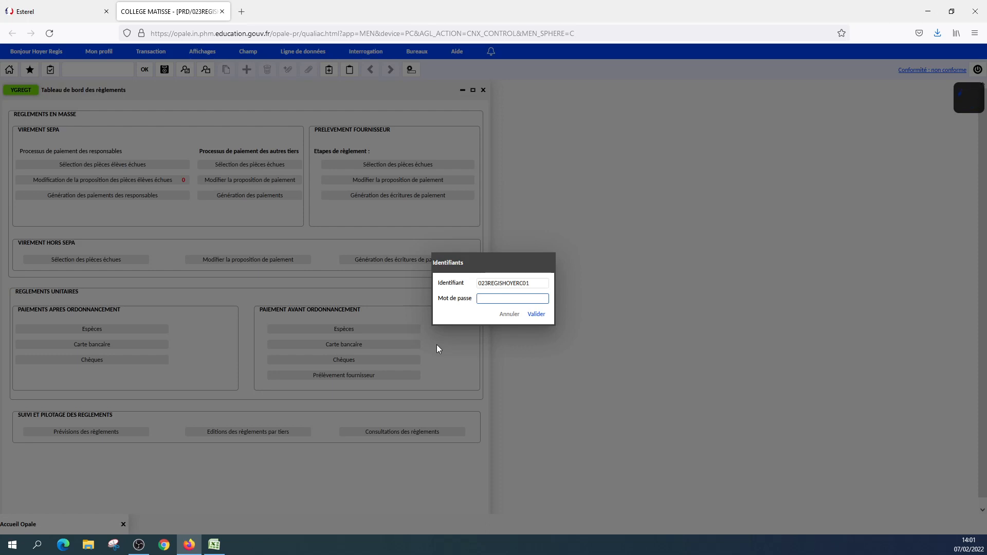
type("•••")
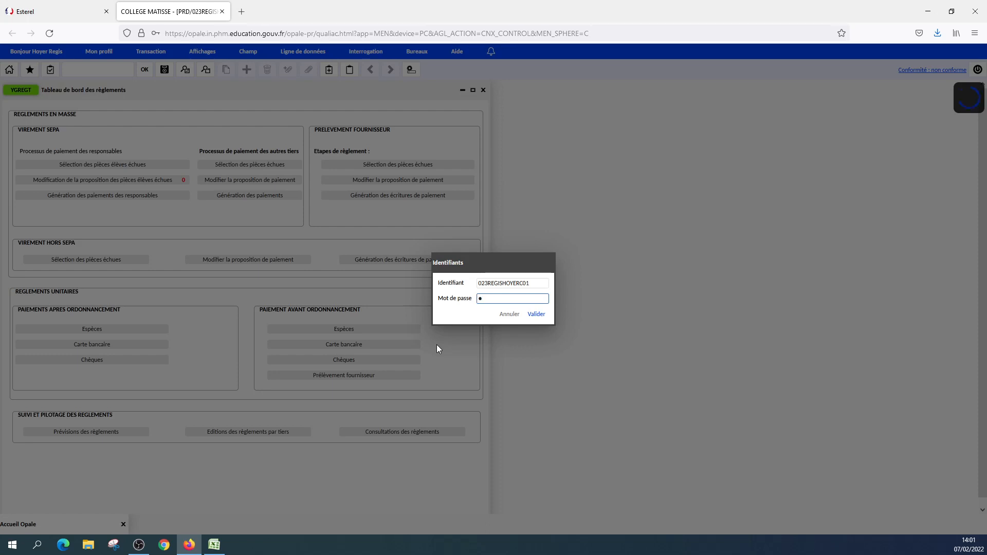
type("••••")
left_click(536, 315)
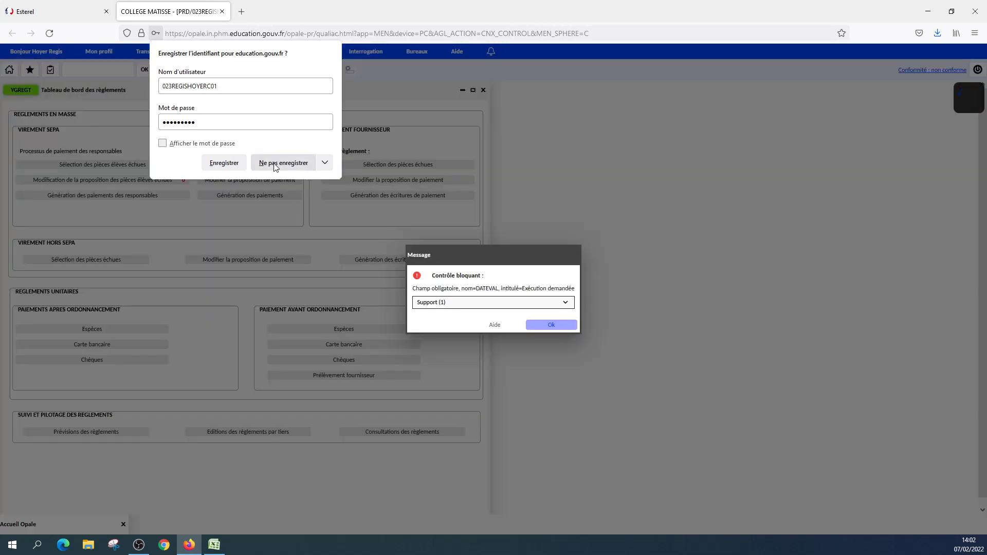
left_click(275, 163)
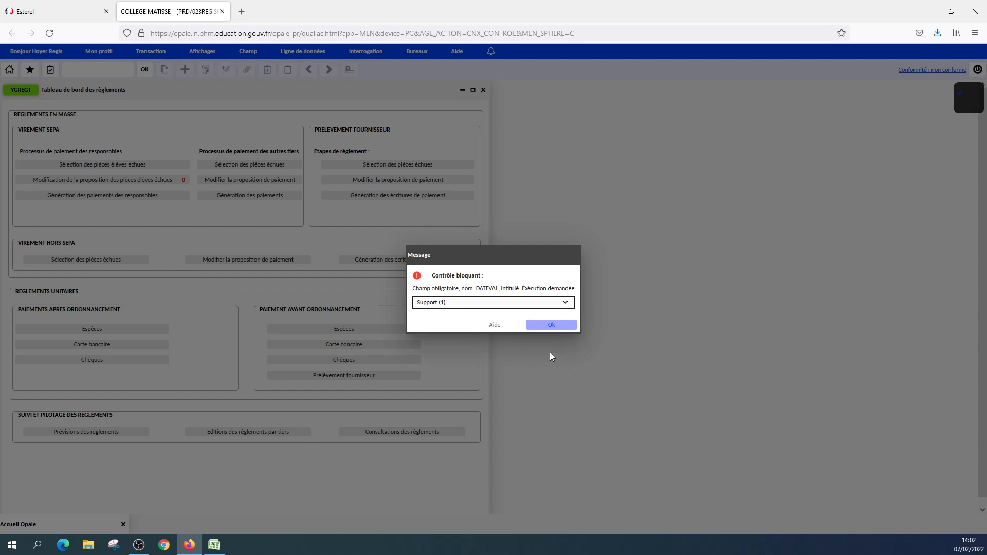
Set the bank remittance's requested execution date to 09/02/2022 and execute the job, acknowledging the messages.
left_click(552, 325)
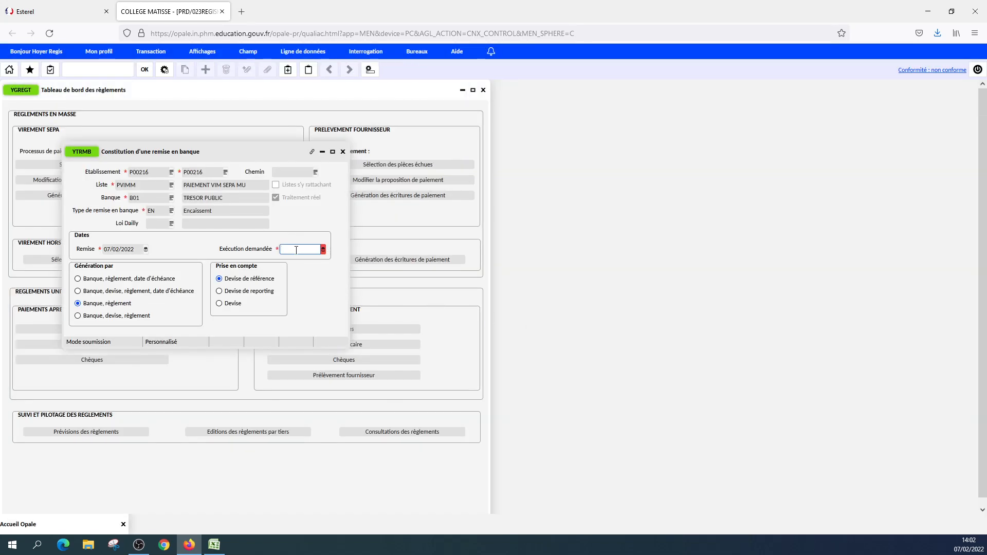
type("09/02/2022")
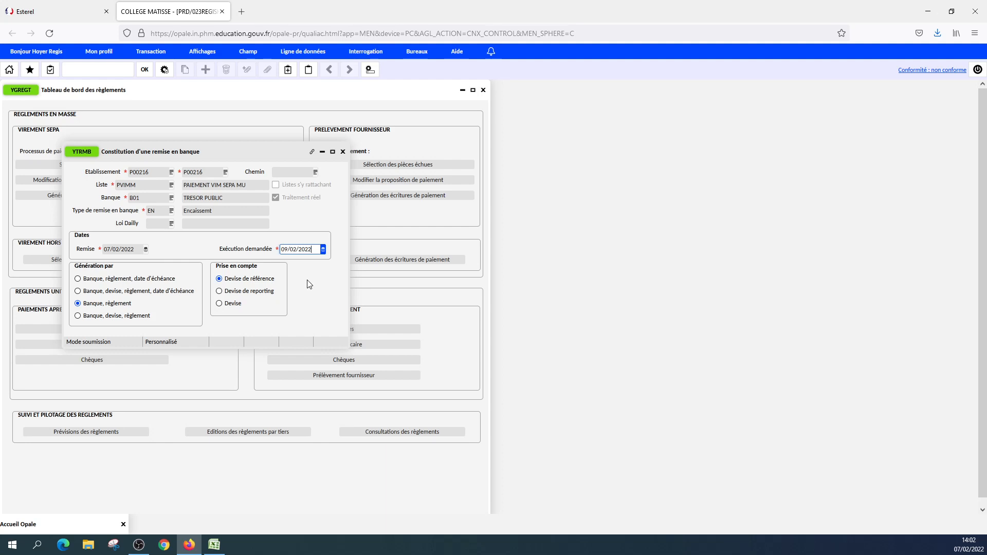
left_click(164, 70)
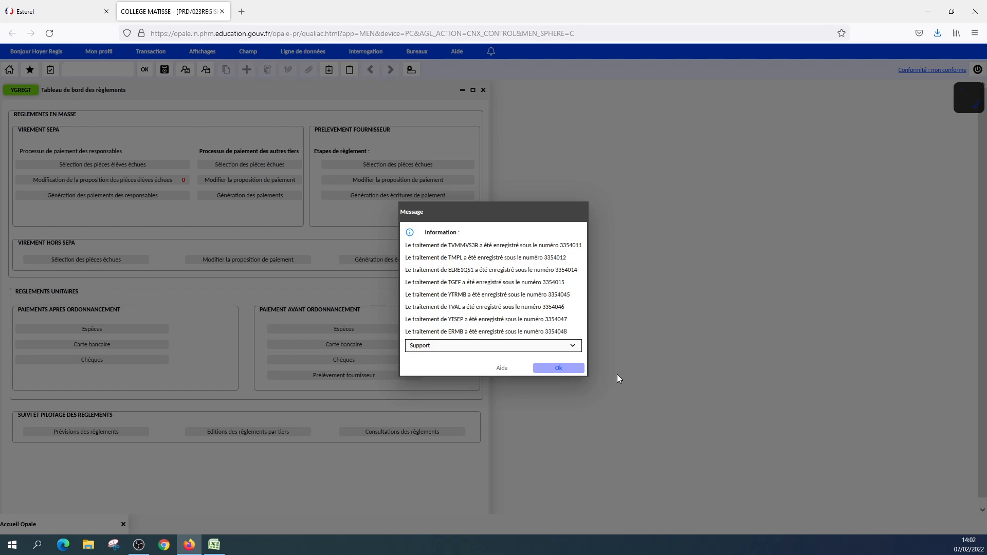
left_click(554, 370)
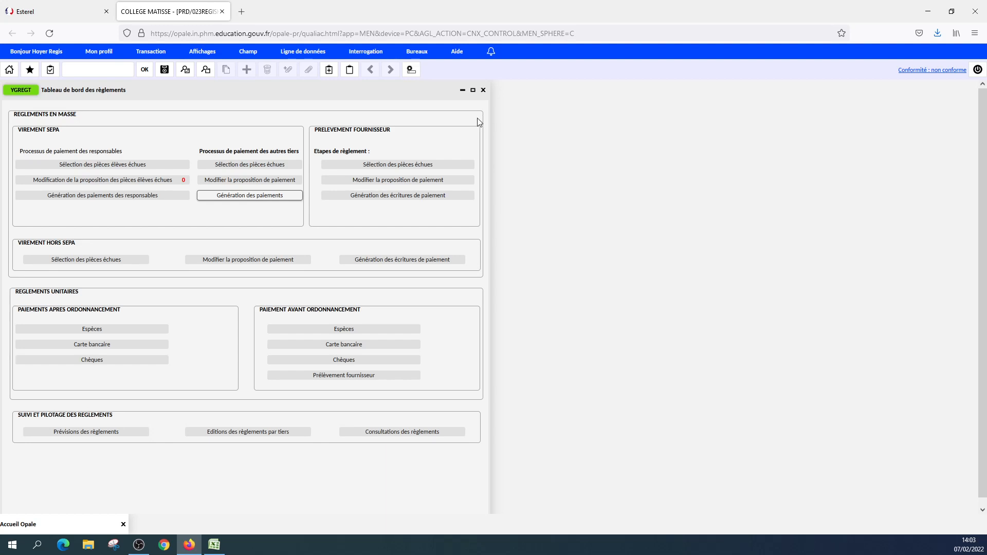
Consult all the user's jobs from the notifications, and close the job consultation and the payment dashboard.
left_click(491, 52)
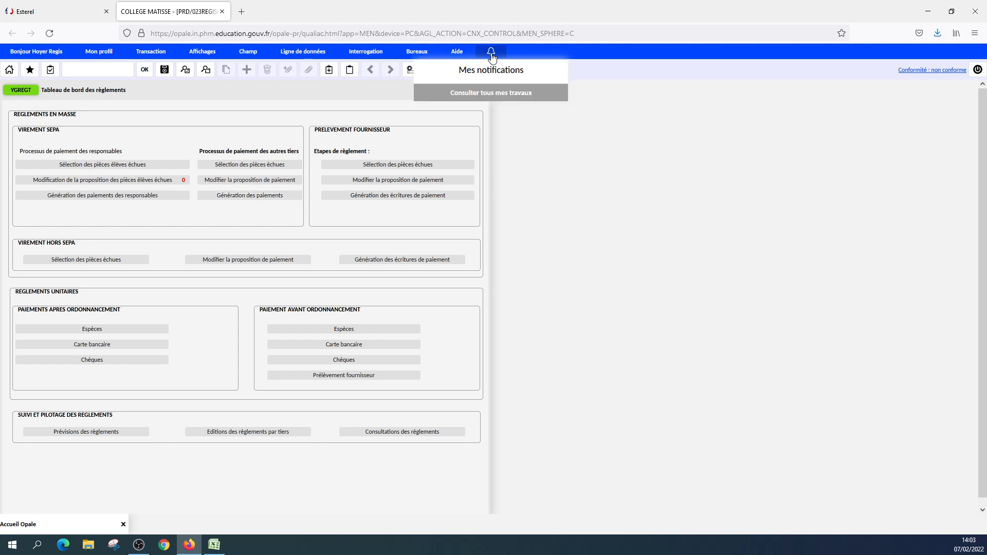
left_click(492, 95)
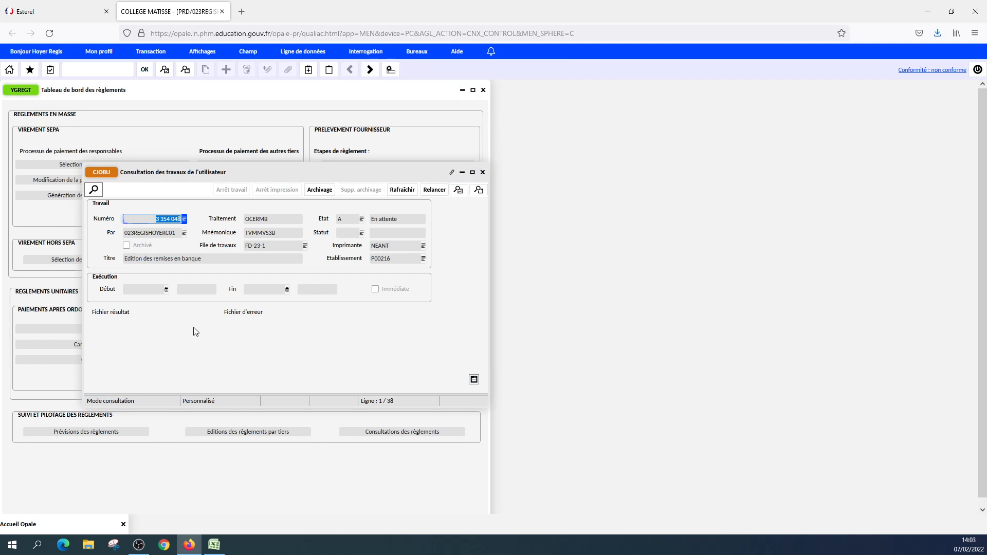
left_click(482, 173)
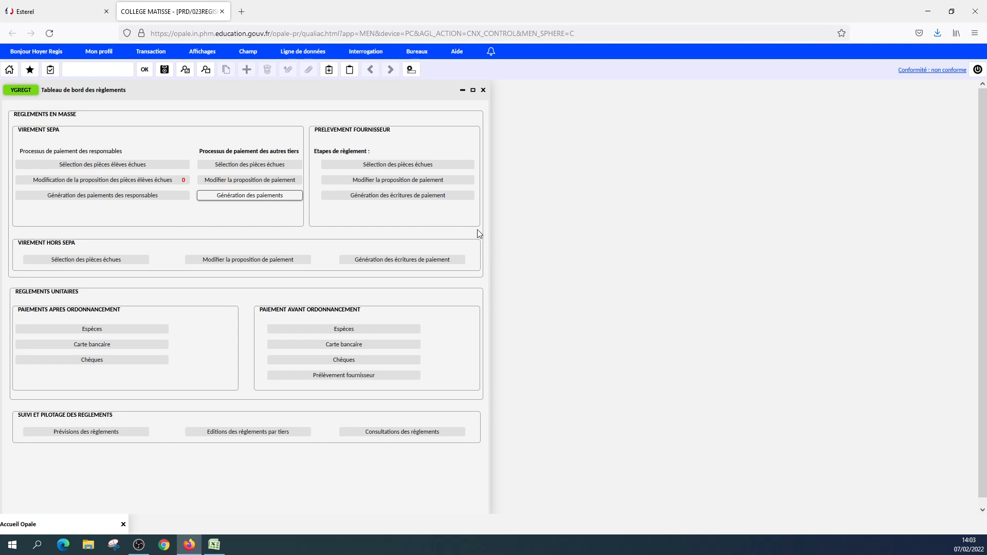
left_click(483, 90)
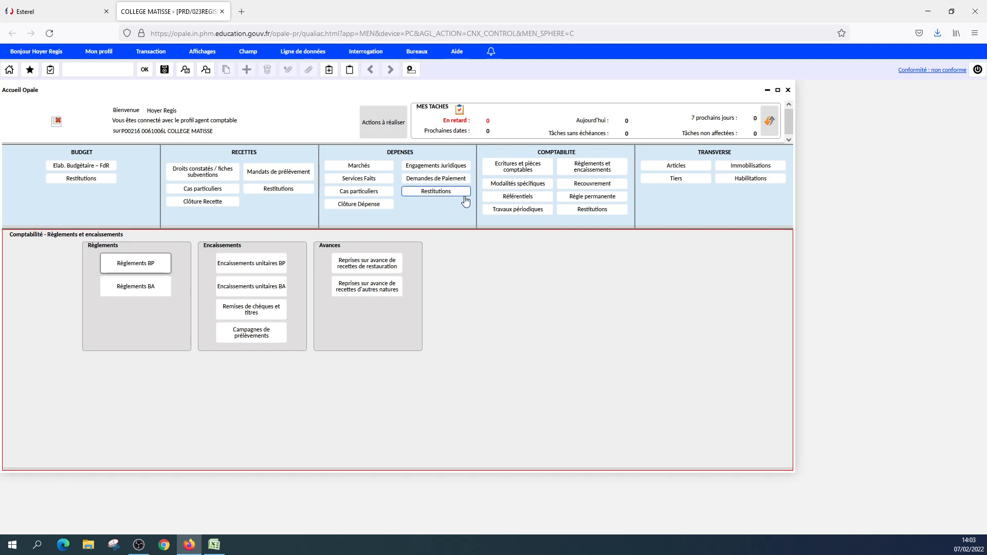
Open Liquidation des dépenses et reversements from Demandes de Paiement and search for payment requests at stages 940 to 940.
left_click(434, 179)
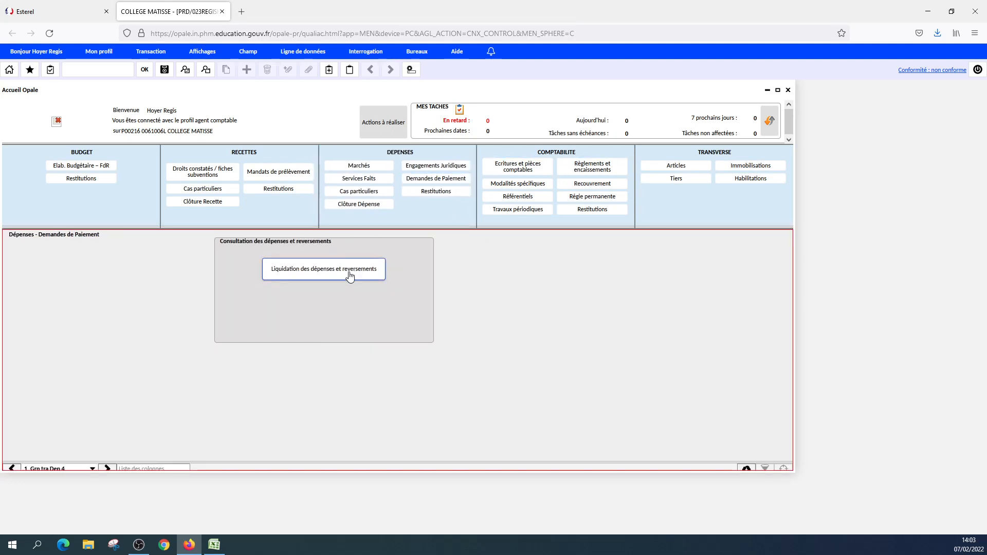
left_click(350, 276)
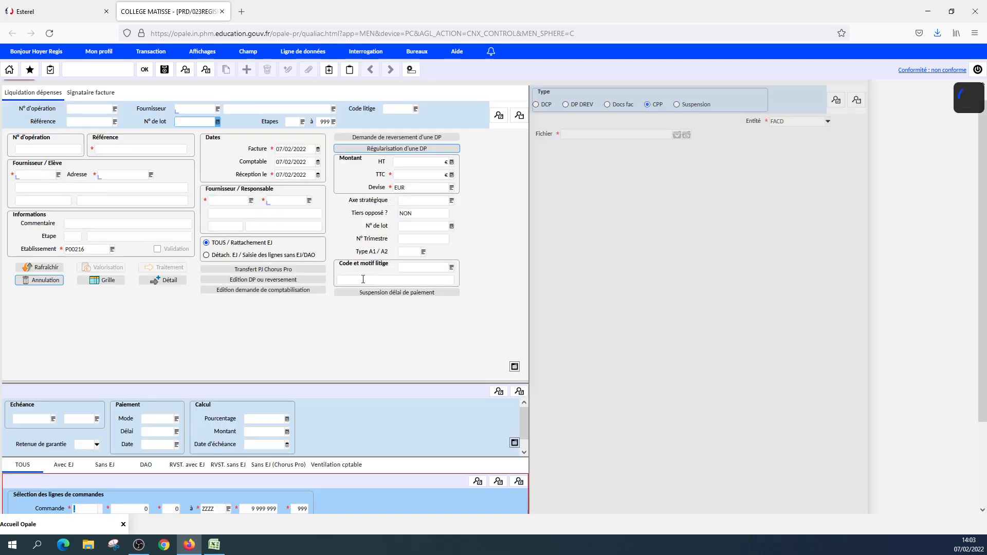
left_click(295, 121)
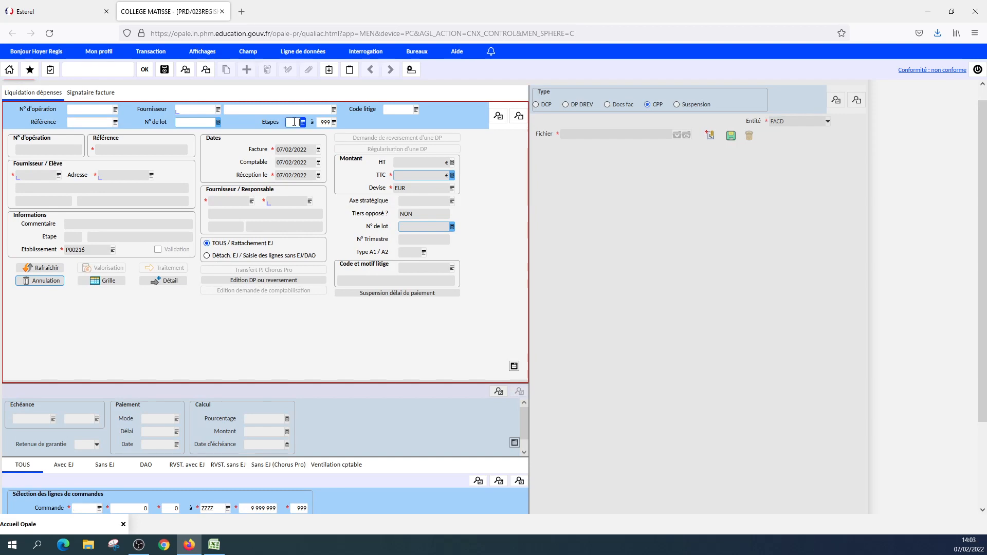
type("940")
left_click(318, 122)
type("940")
left_click(498, 116)
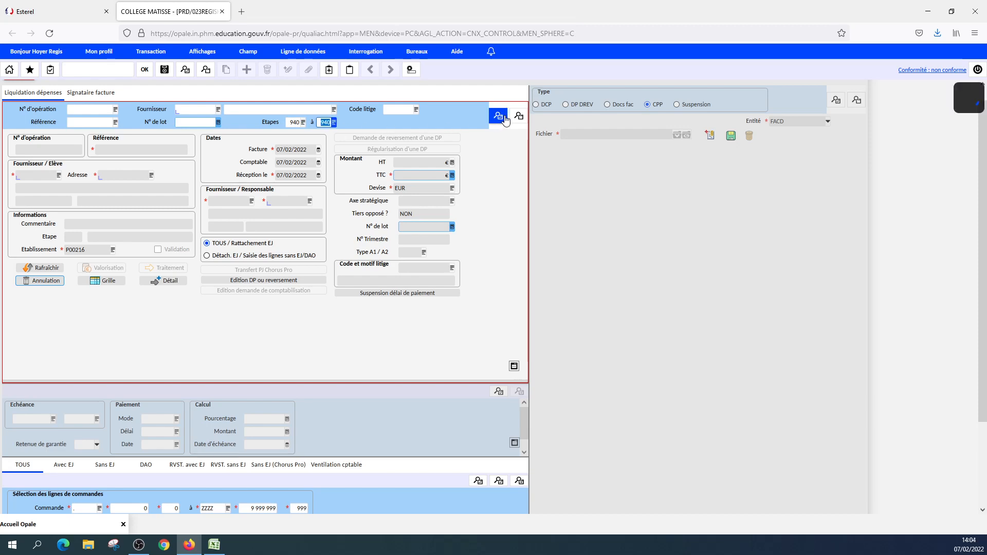
left_click(548, 325)
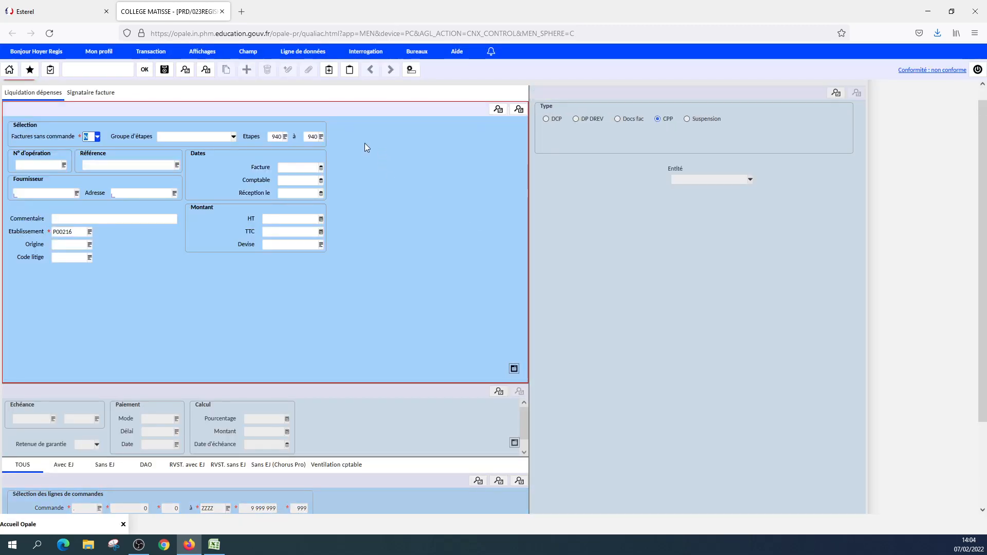
Switch the liquidation window to grid display and rerun the search for payment requests at stage 940.
left_click(199, 52)
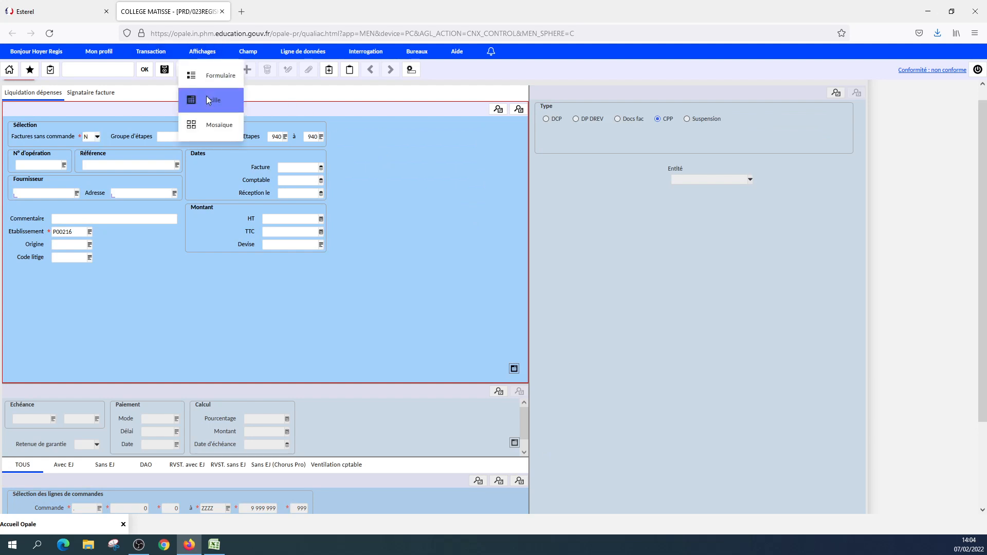
left_click(207, 99)
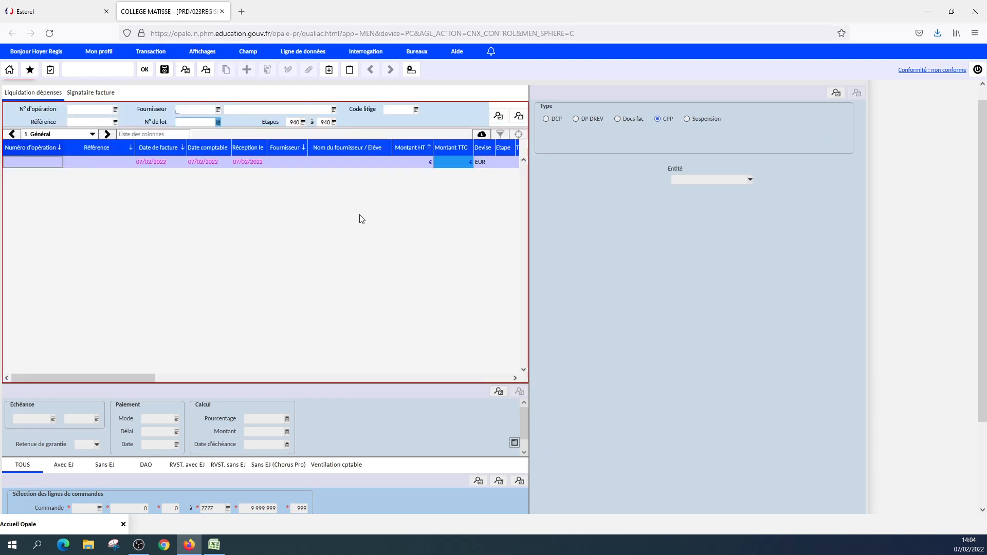
left_click(495, 121)
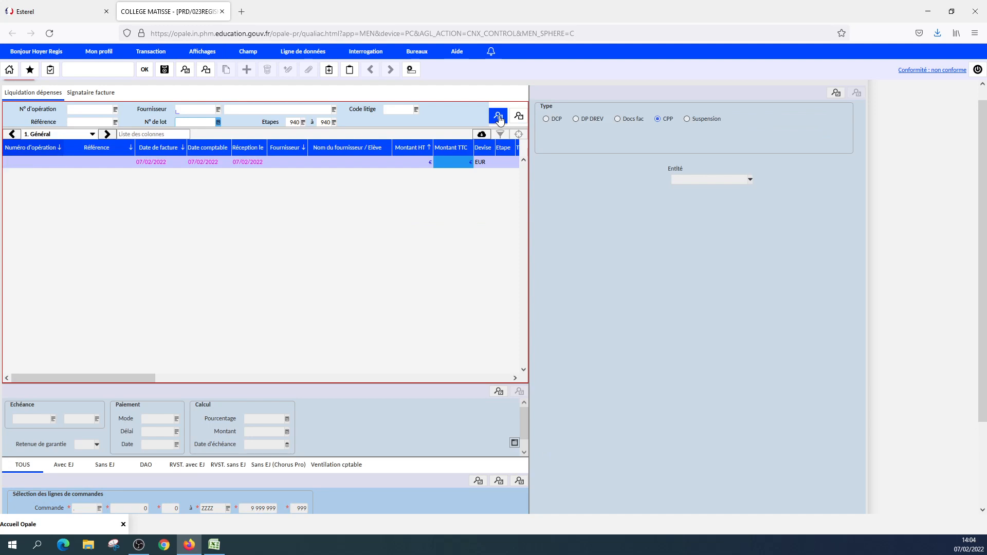
left_click(548, 324)
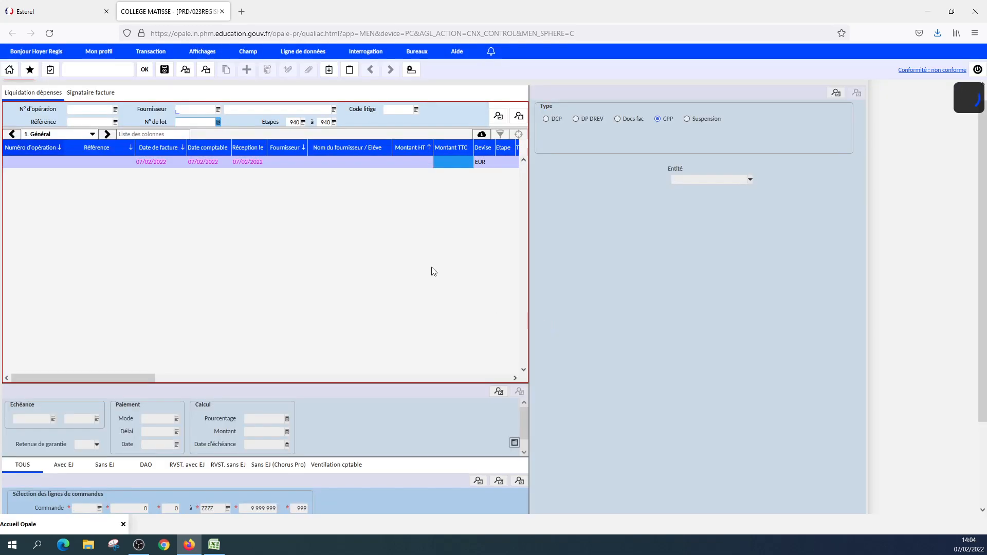